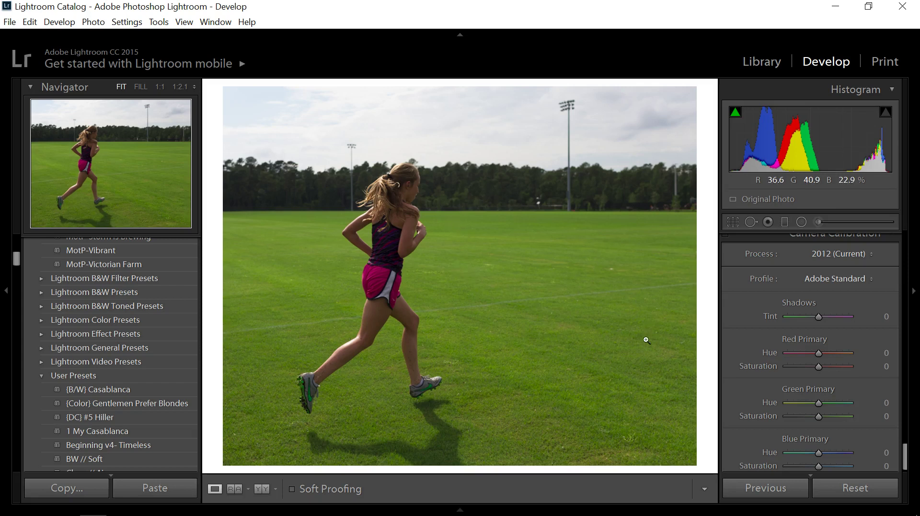
Set the photo's exposure to +0.50 and shadows to +41, with the white balance on Auto
left_click_drag(905, 456, 909, 240)
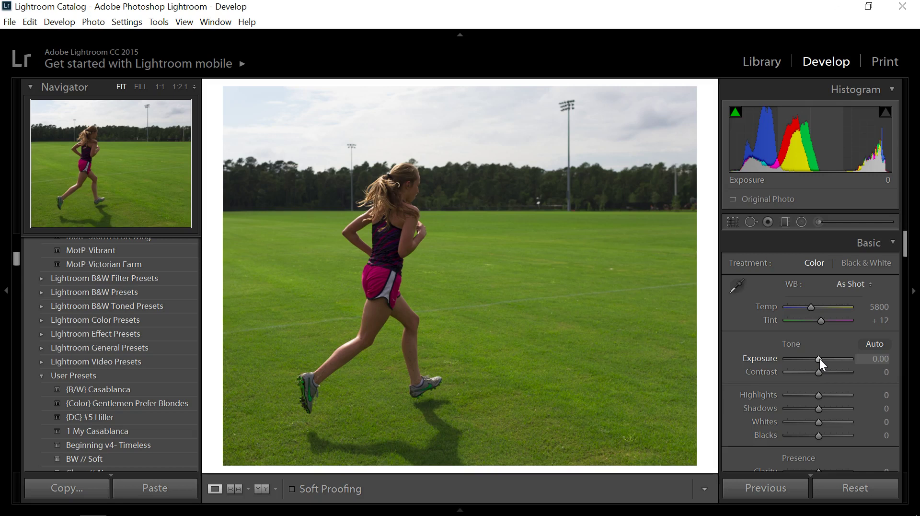
left_click_drag(818, 359, 820, 360)
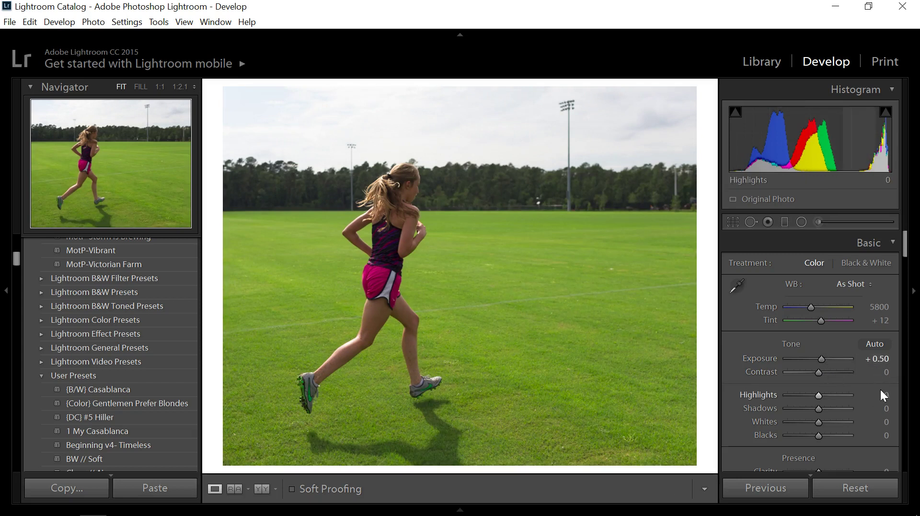
left_click_drag(818, 407, 829, 406)
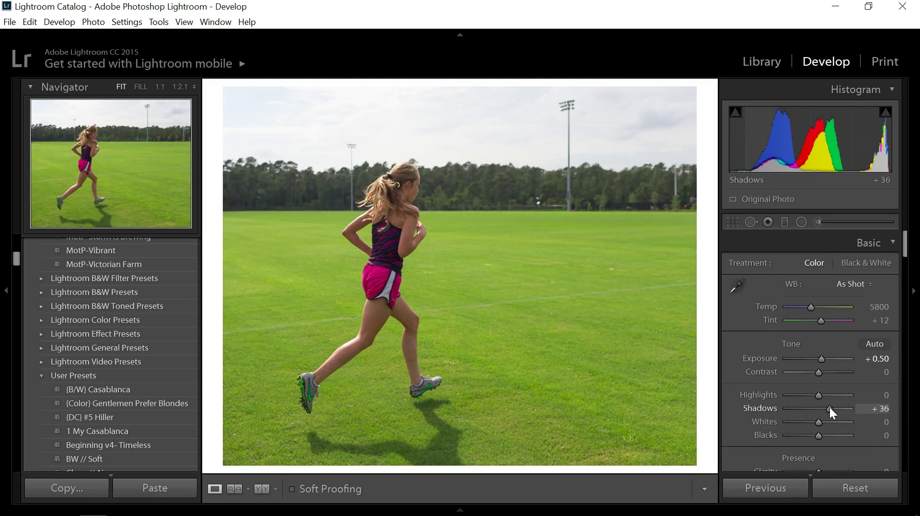
left_click_drag(829, 408, 830, 407)
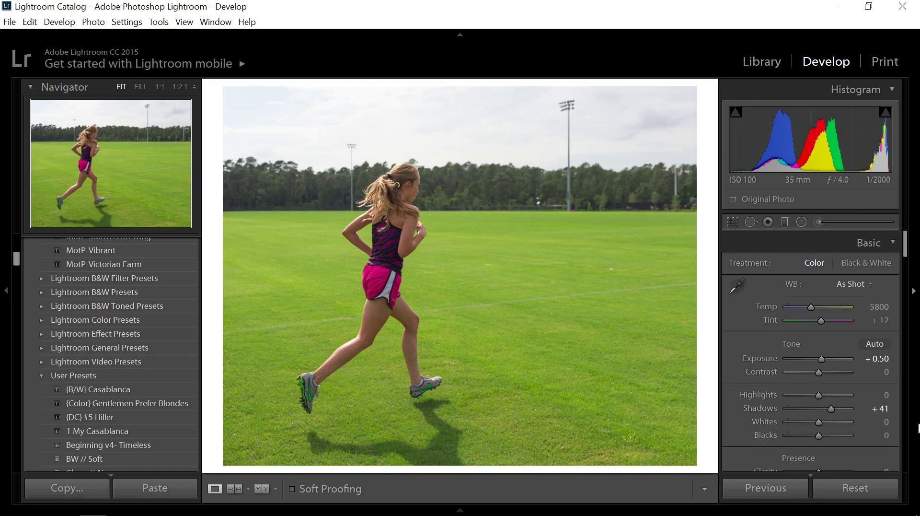
left_click(861, 285)
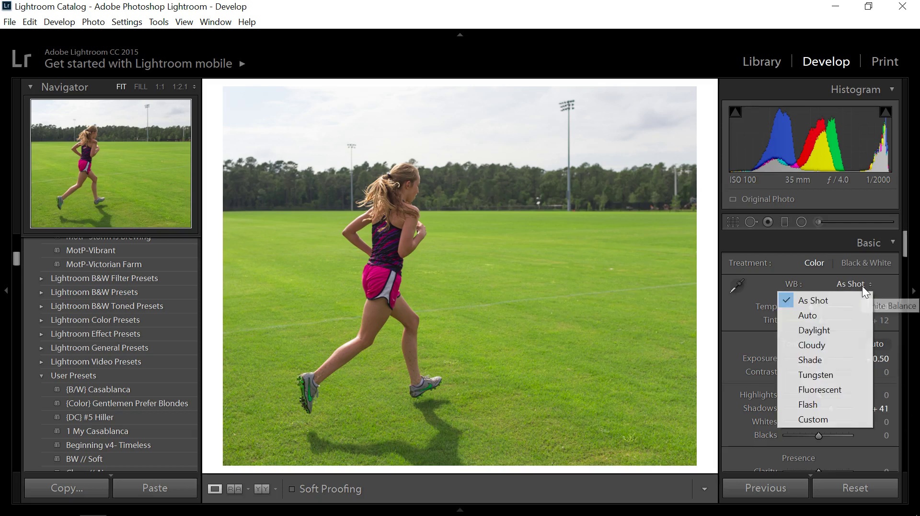
left_click(822, 319)
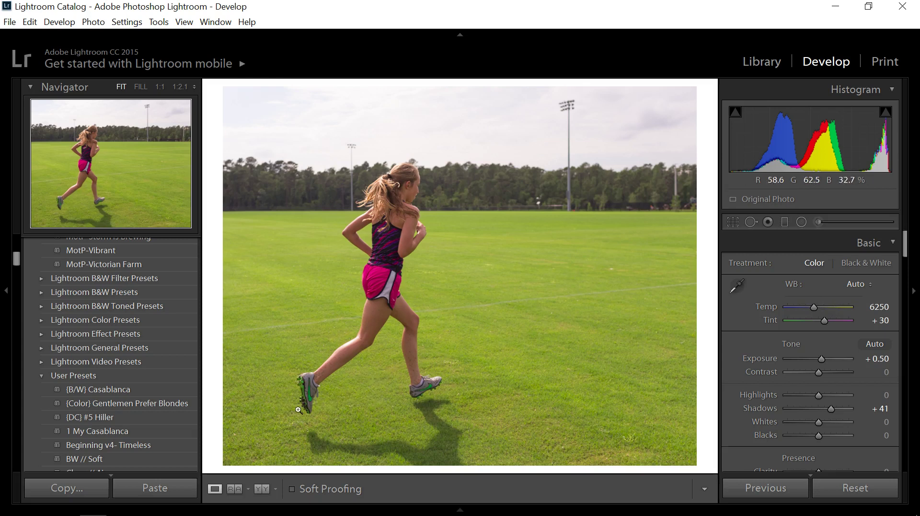
Apply the {B/W} Casablanca user preset and raise the shadows to +81
left_click(144, 389)
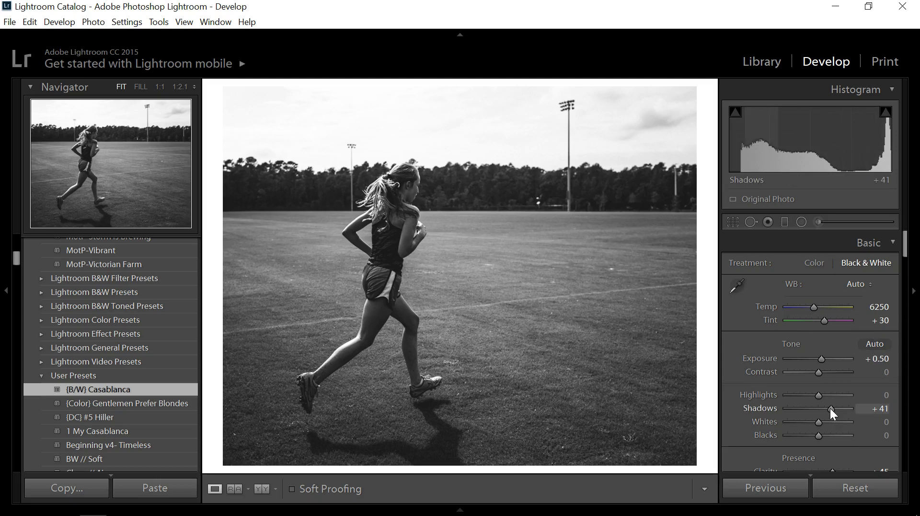
left_click_drag(831, 409, 843, 409)
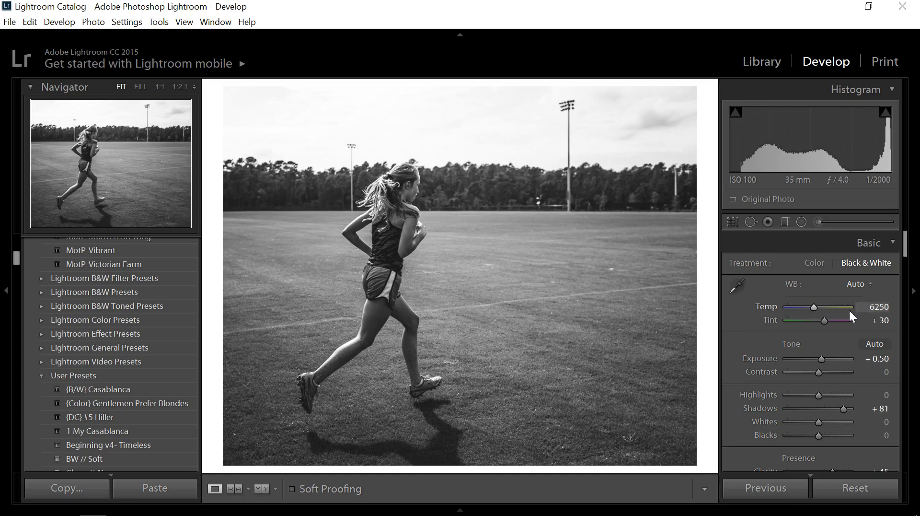
Draw a tall elliptical radial filter around the runner and set its feather to 67
left_click(802, 222)
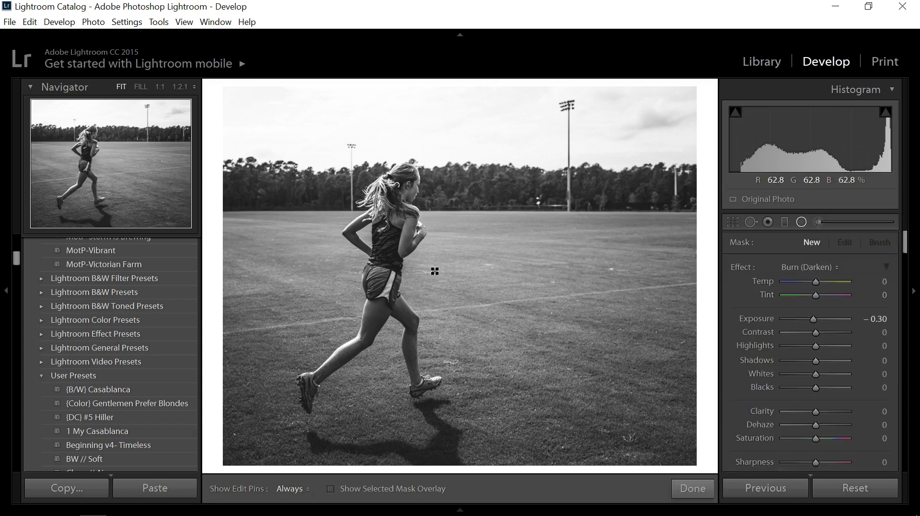
mouse_move(392, 251)
left_mouse_down()
mouse_move(369, 331)
mouse_move(368, 395)
mouse_move(493, 425)
mouse_move(506, 418)
left_mouse_up()
left_click_drag(403, 377, 394, 394)
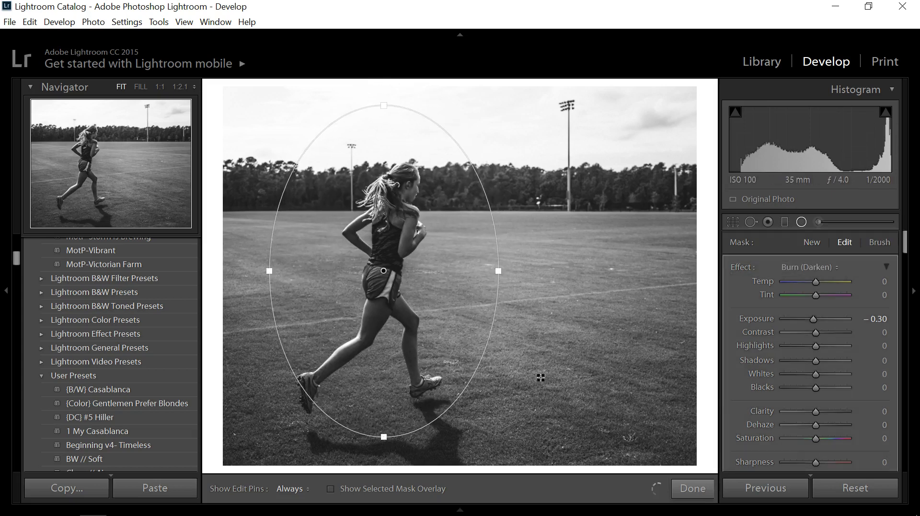
left_click_drag(905, 245, 906, 256)
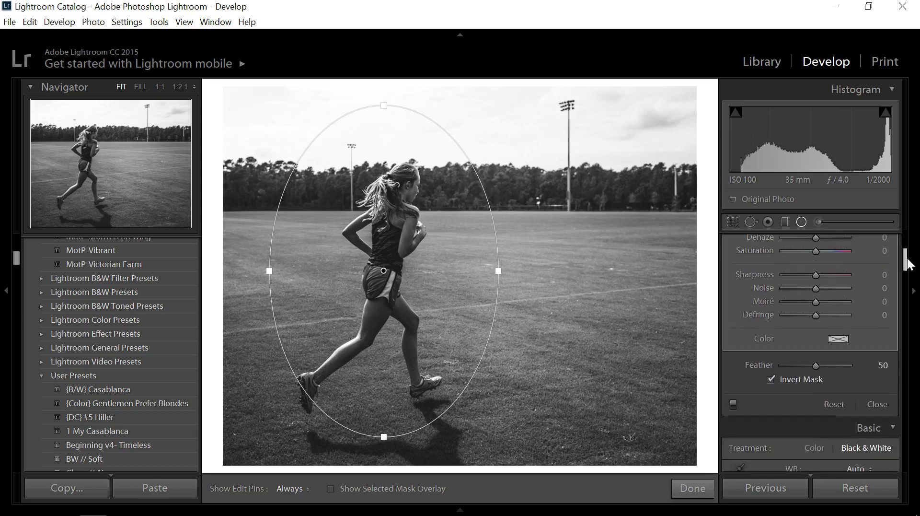
left_click_drag(817, 366, 828, 367)
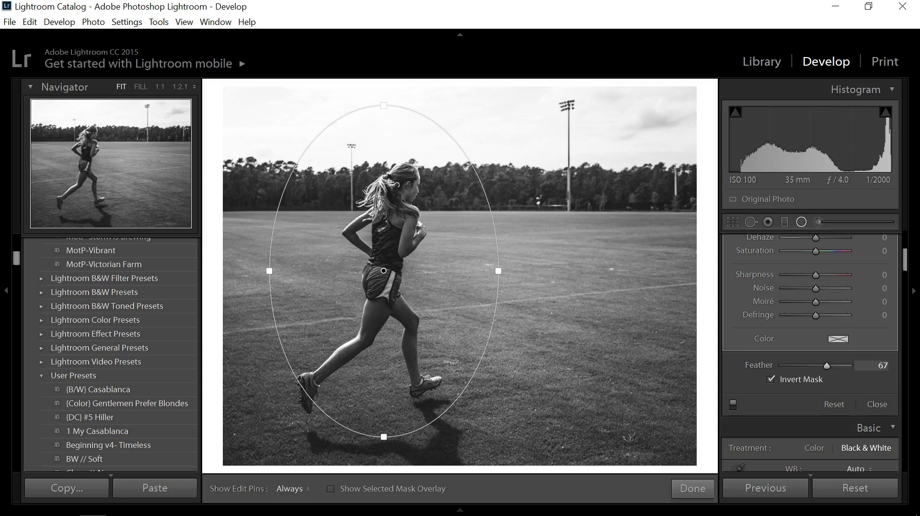
Choose the Burn (Darken) effect for the radial filter and turn off Invert Mask
scroll(906, 257, "up", 3)
scroll(907, 259, "up", 2)
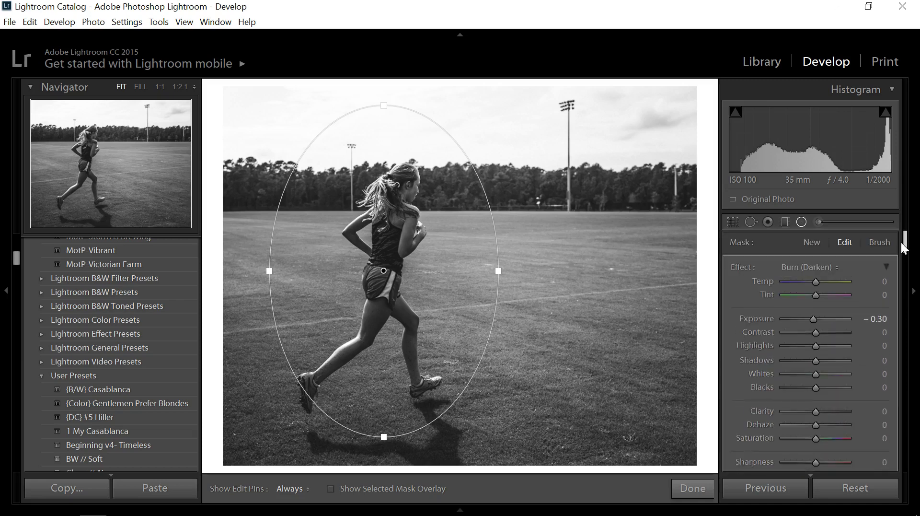
left_click(834, 267)
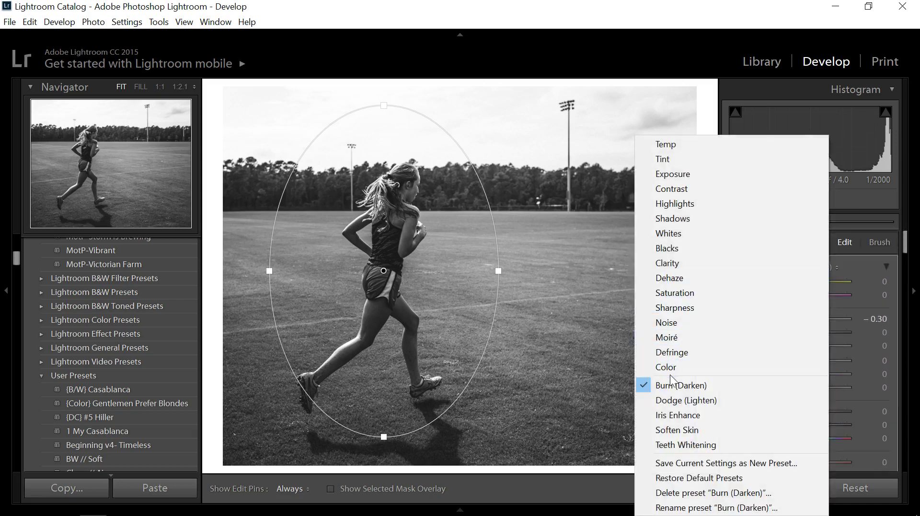
left_click(678, 384)
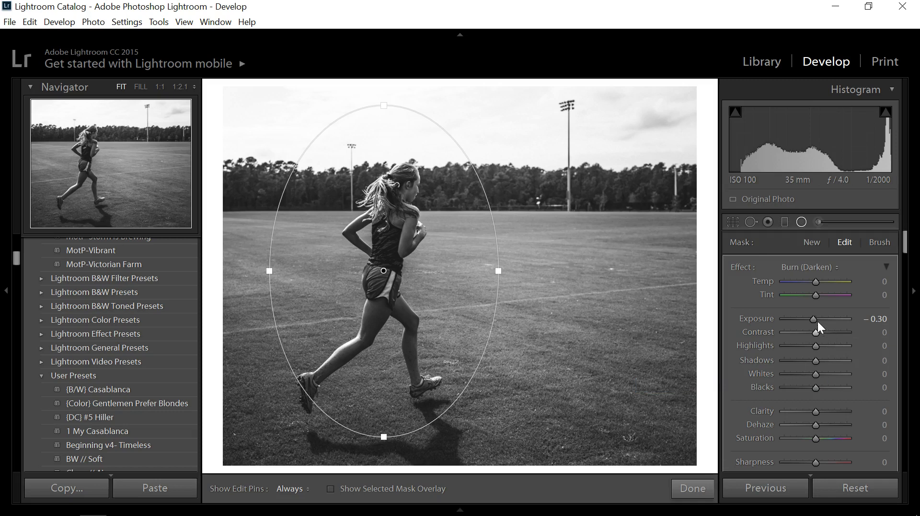
scroll(906, 255, "down", 3)
scroll(906, 256, "down", 5)
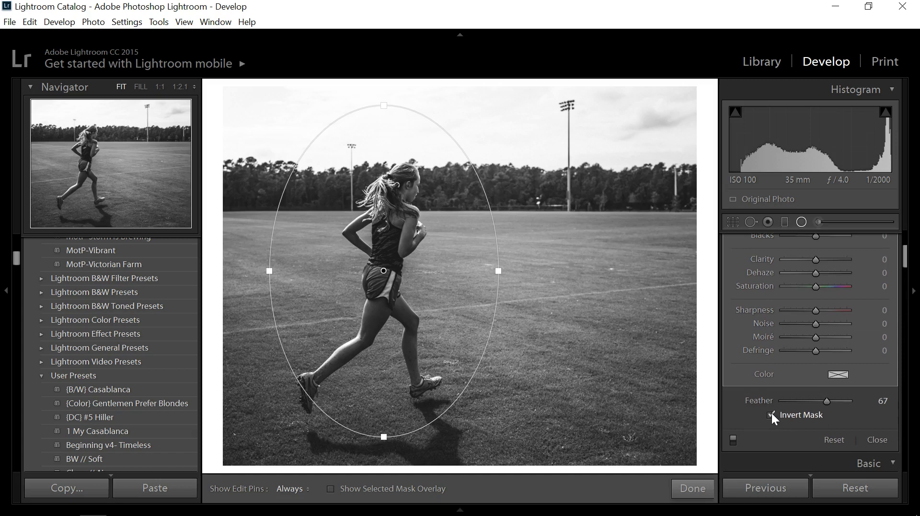
left_click(770, 414)
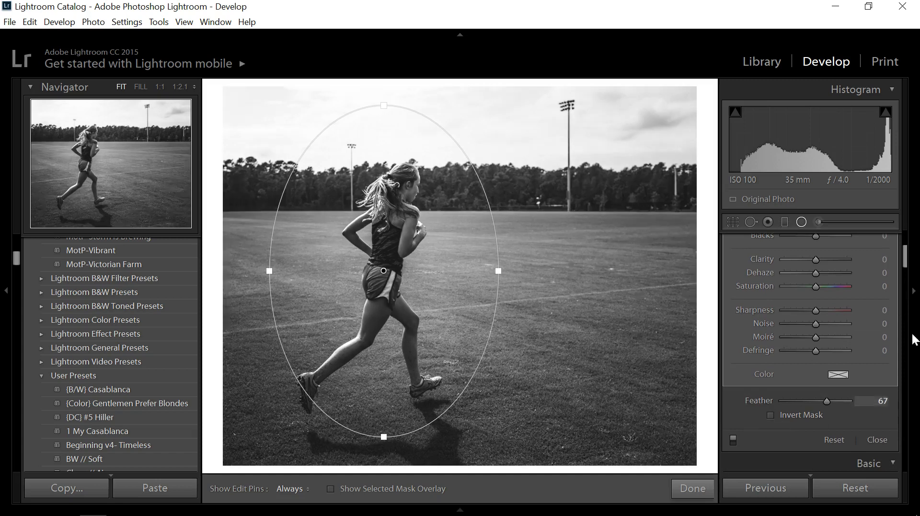
Set the radial filter's exposure to −0.49, finish it, and compare the photo before and after
left_click_drag(906, 262, 906, 248)
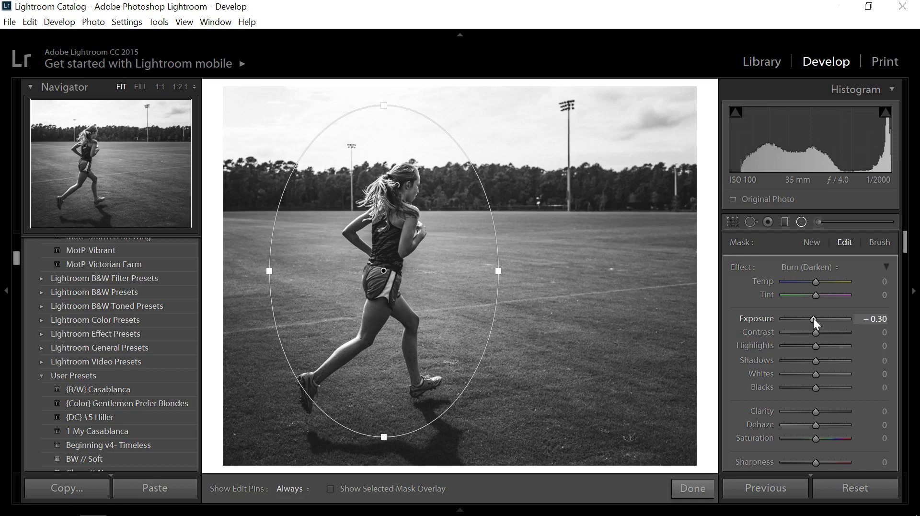
left_click_drag(812, 318, 811, 316)
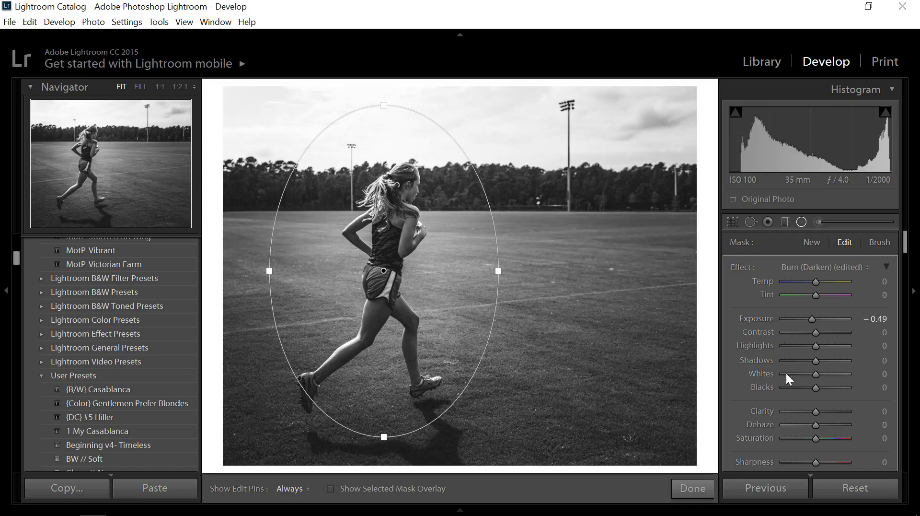
left_click(694, 490)
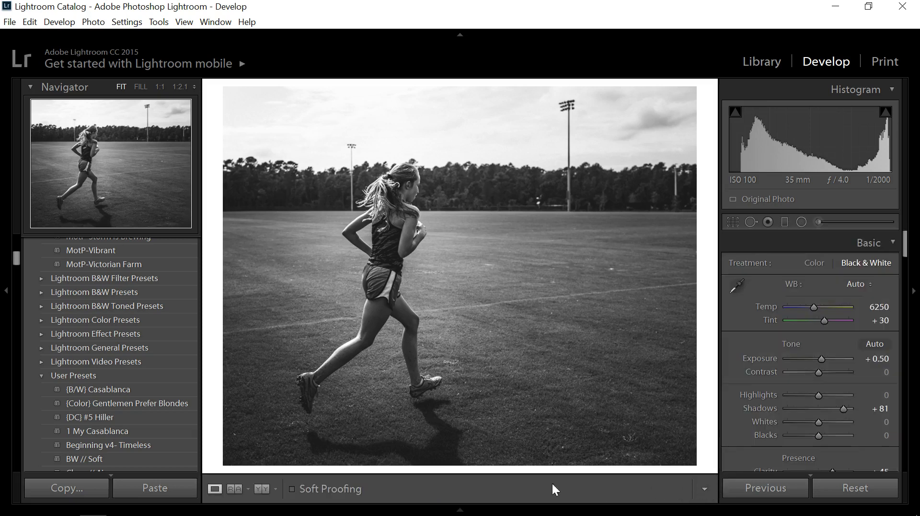
left_click(261, 489)
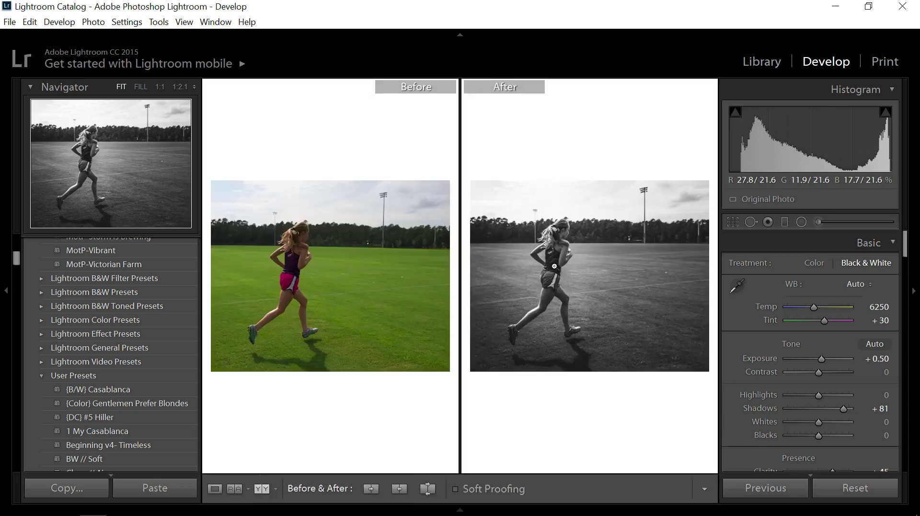
left_click(215, 488)
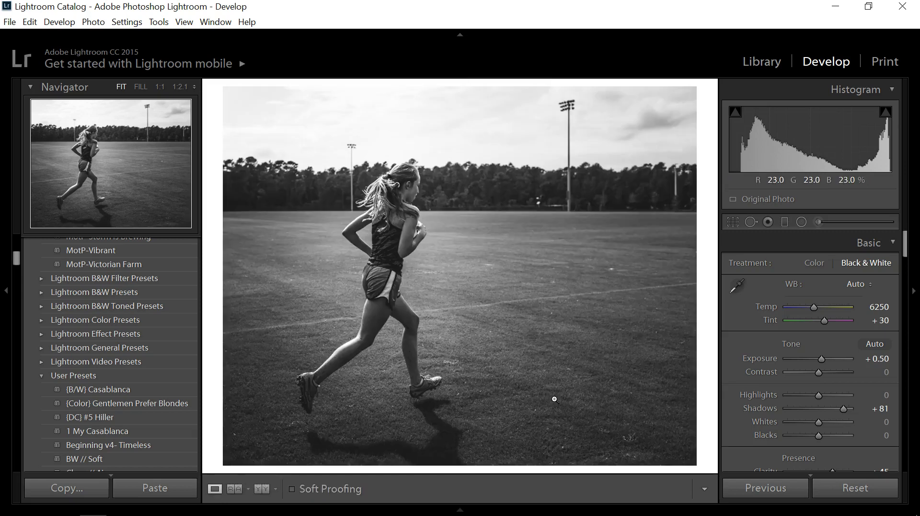
Add a graduated filter from the photo's top edge down to the tree line, with exposure −0.55 and clarity −30
left_click(785, 222)
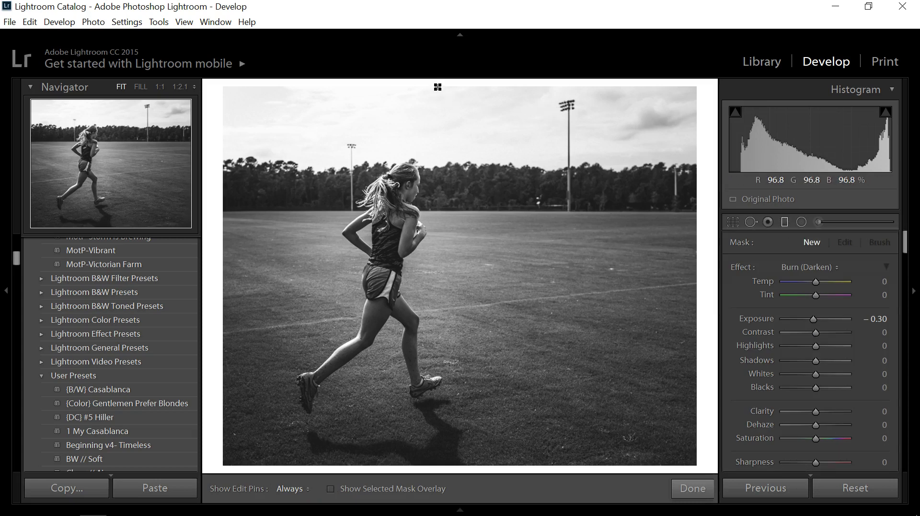
left_click_drag(437, 86, 437, 203)
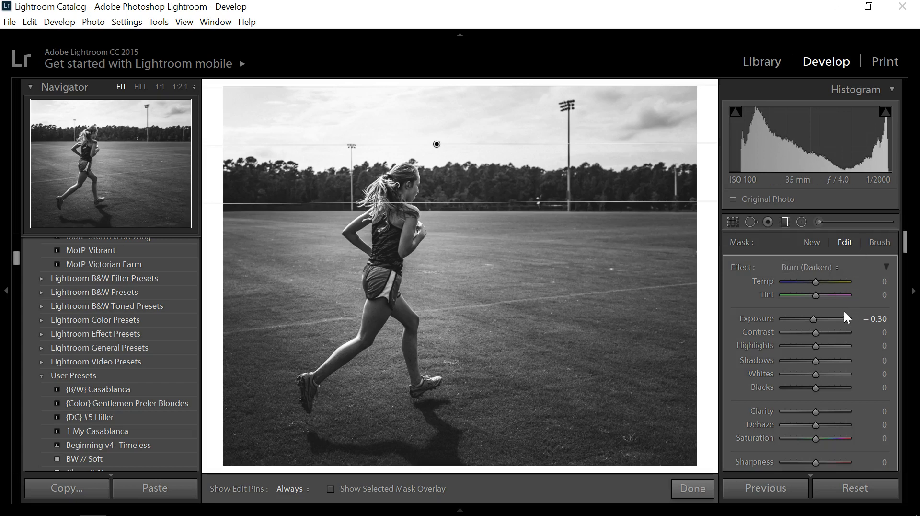
left_click(812, 319)
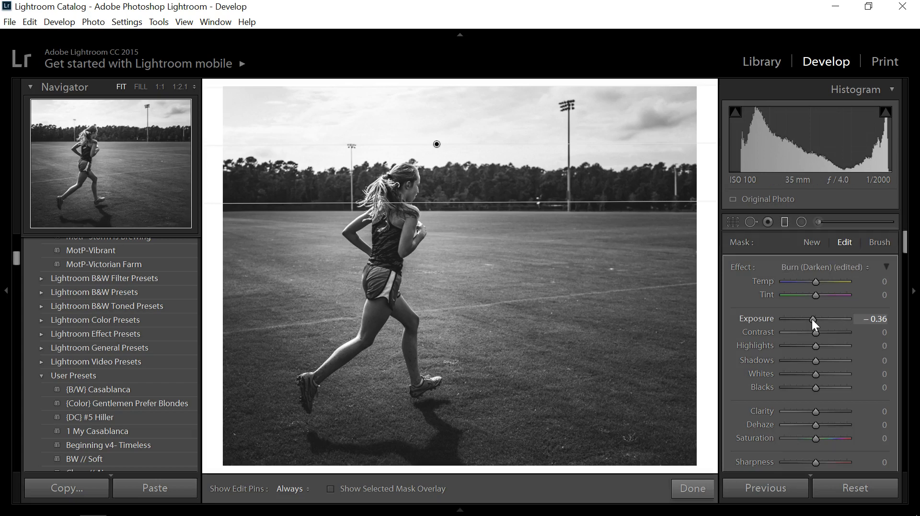
left_click_drag(812, 317, 810, 318)
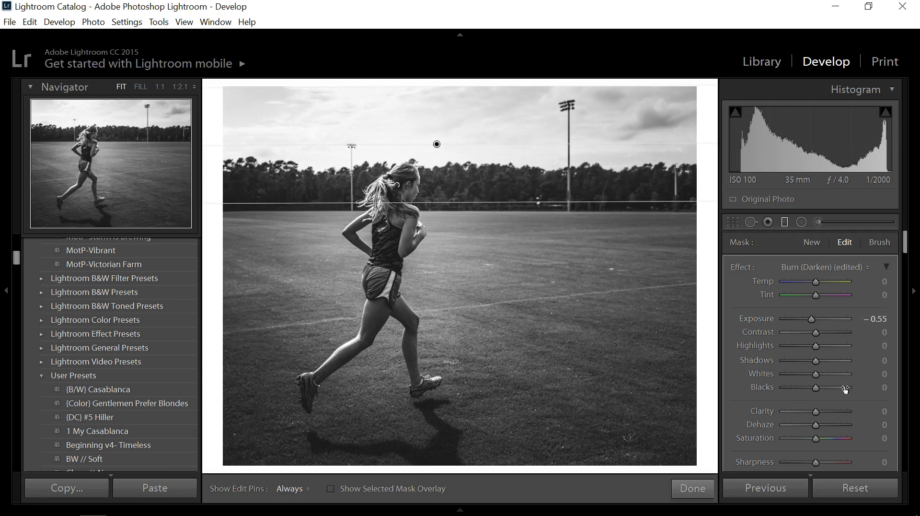
left_click_drag(816, 411, 807, 410)
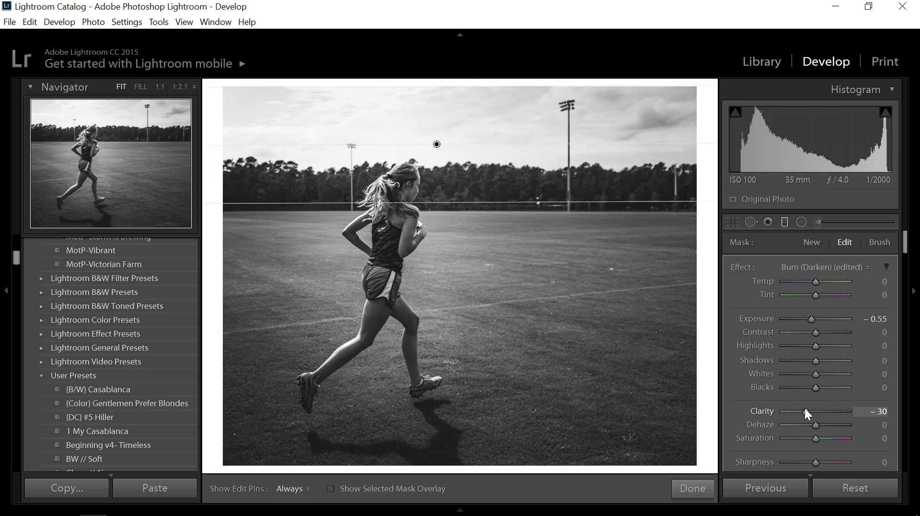
left_click(694, 488)
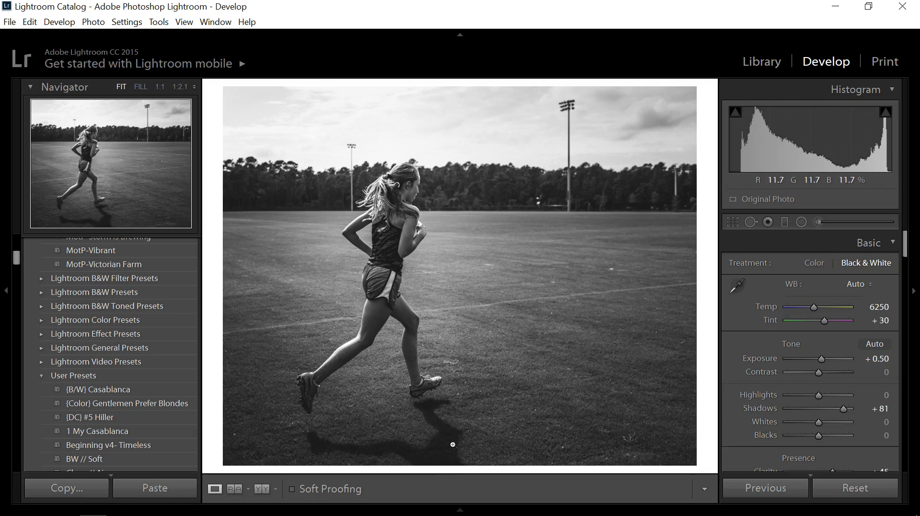
Add a graduated filter from the photo's bottom edge up to the runner's knees, using Dodge (Lighten) with exposure 0.44
left_click(785, 222)
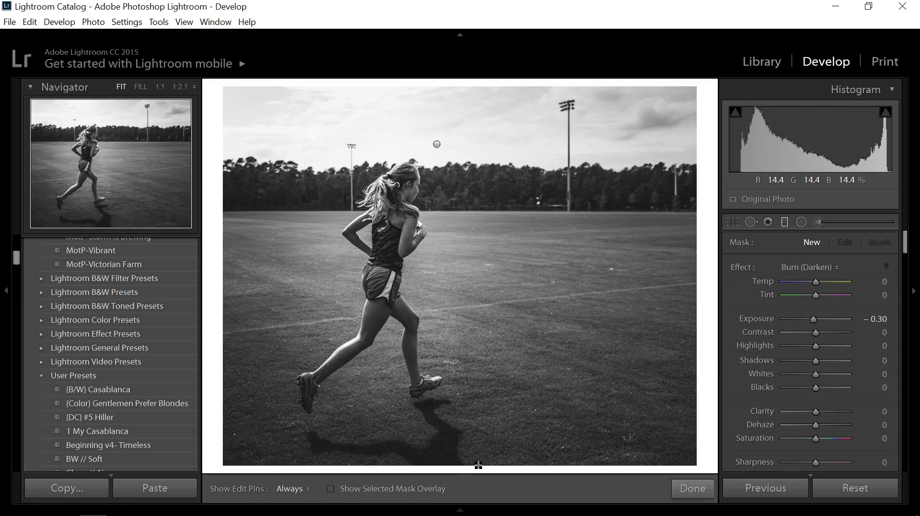
left_click_drag(478, 465, 478, 328)
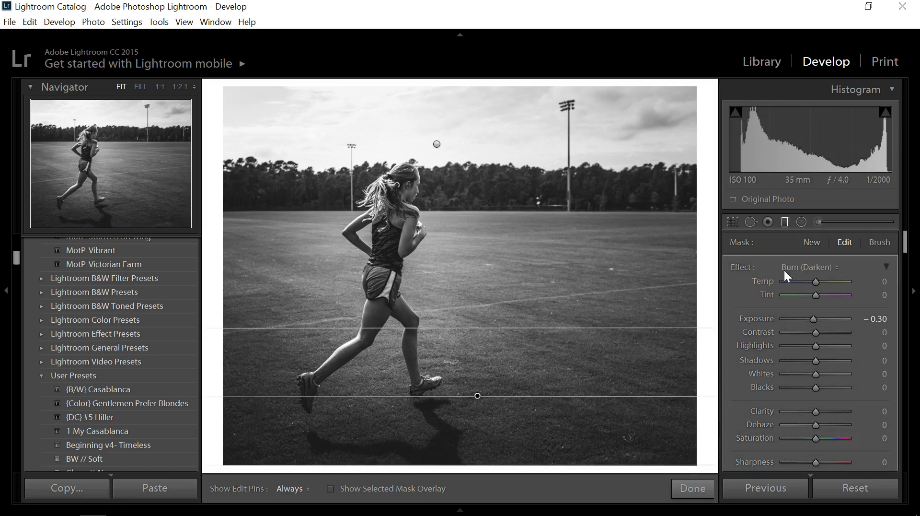
left_click(786, 267)
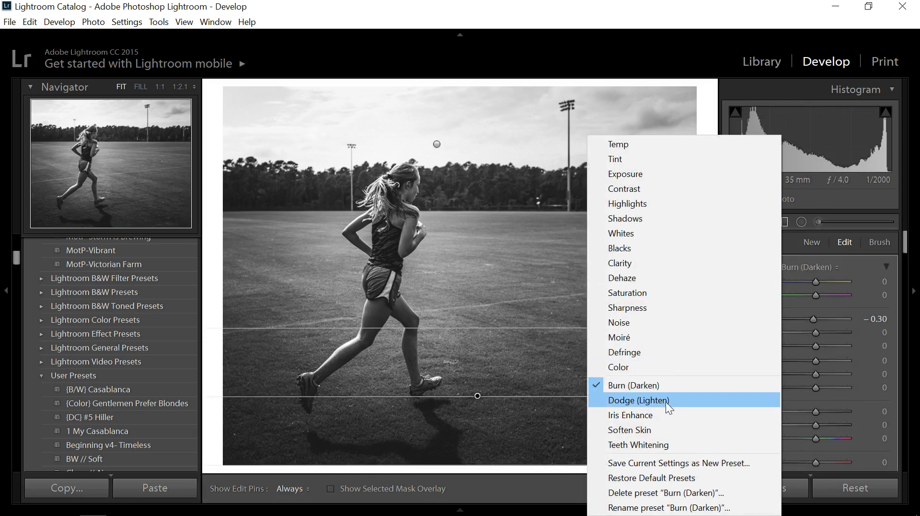
left_click(666, 400)
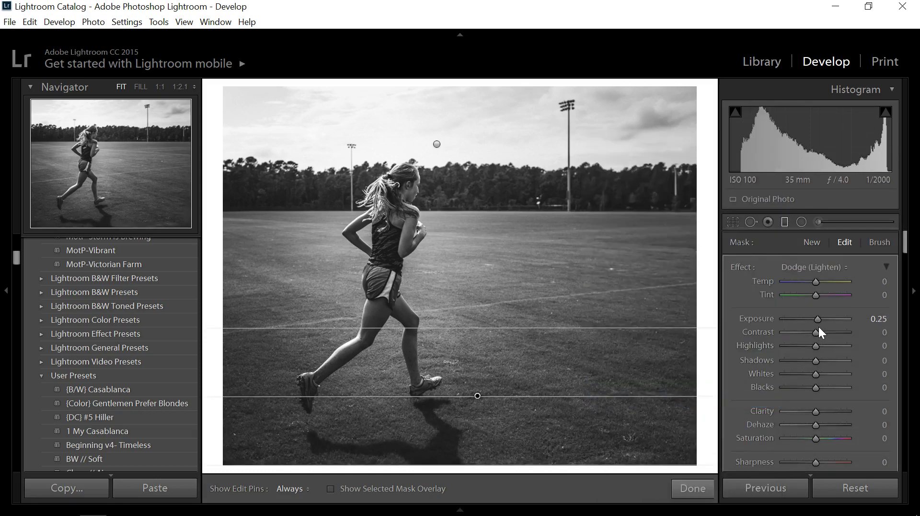
key("Down")
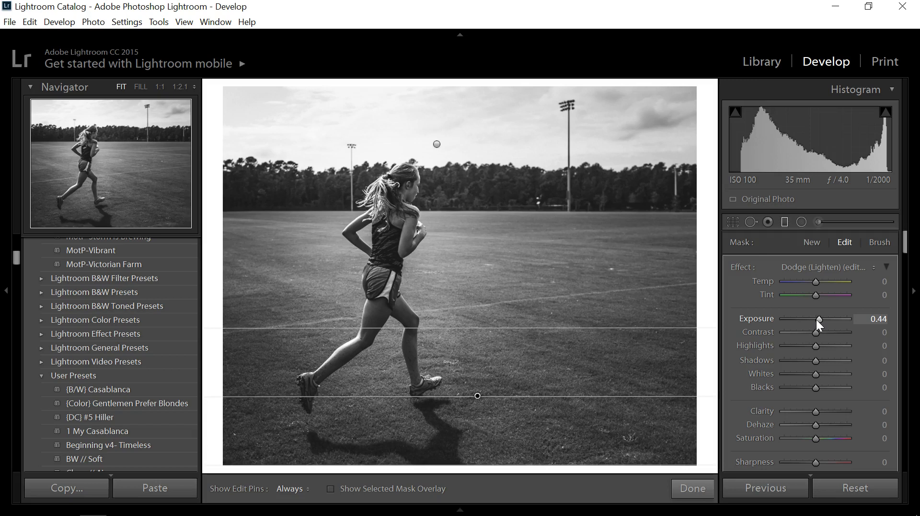
left_click(704, 487)
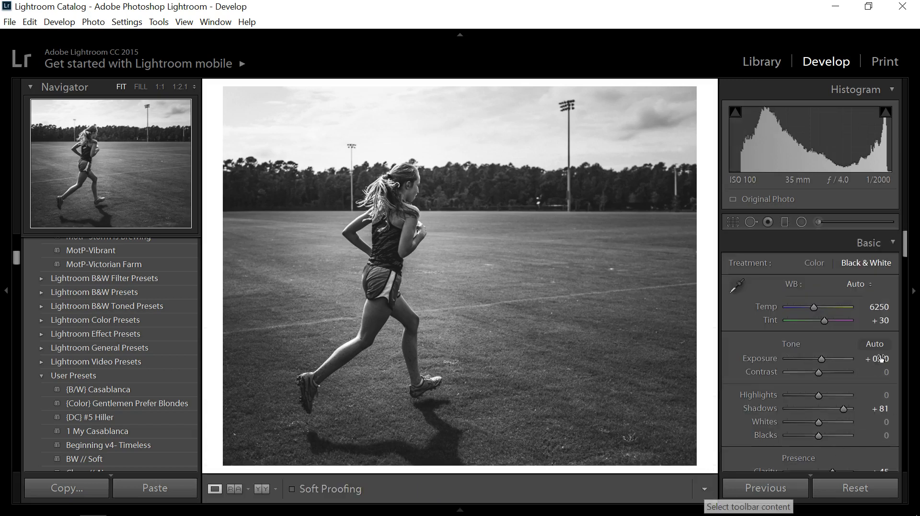
Raise the photo's clarity to +78 and inspect the runner's legs at 1:1 magnification
scroll(909, 259, "down", 4)
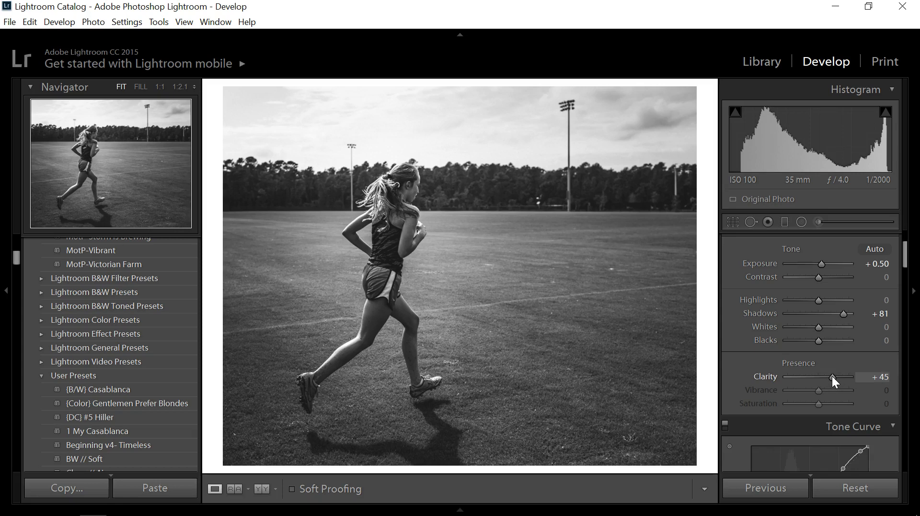
left_click_drag(831, 376, 841, 376)
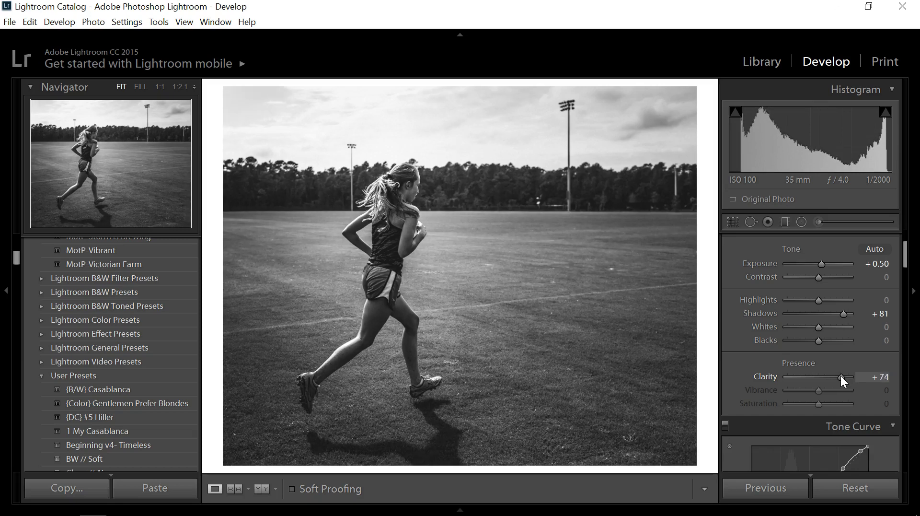
left_click_drag(840, 375, 841, 375)
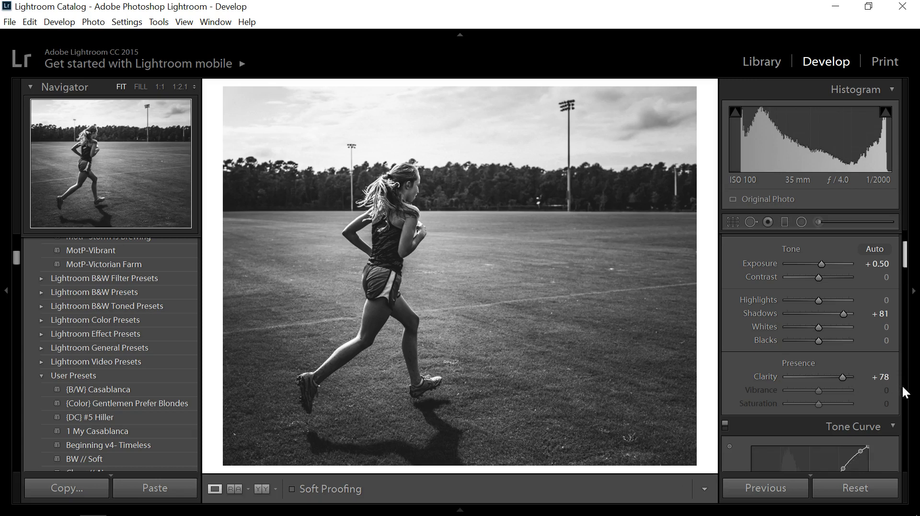
left_click(352, 349)
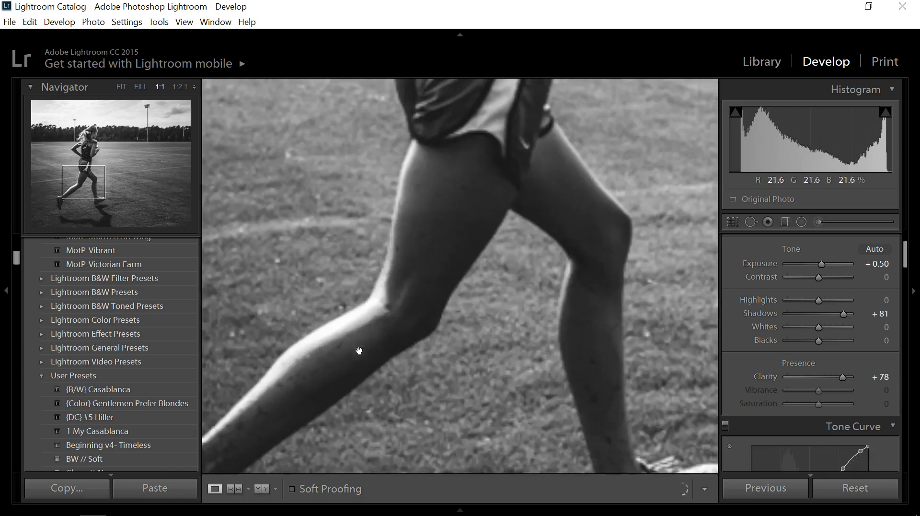
left_click_drag(357, 352, 436, 282)
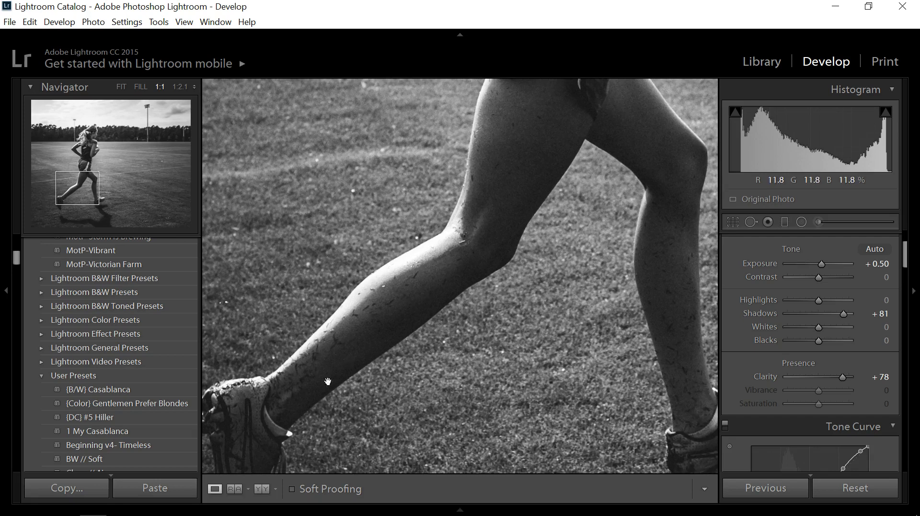
left_click_drag(352, 357, 402, 308)
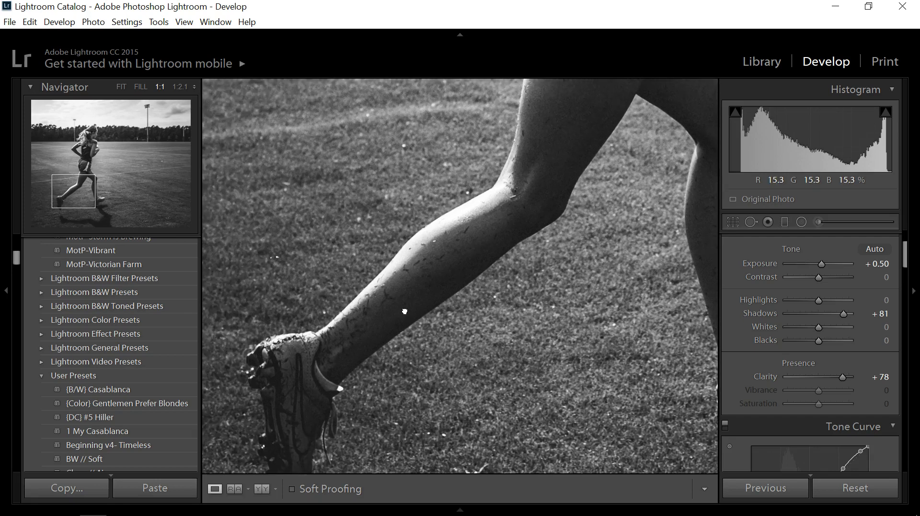
left_click(440, 287)
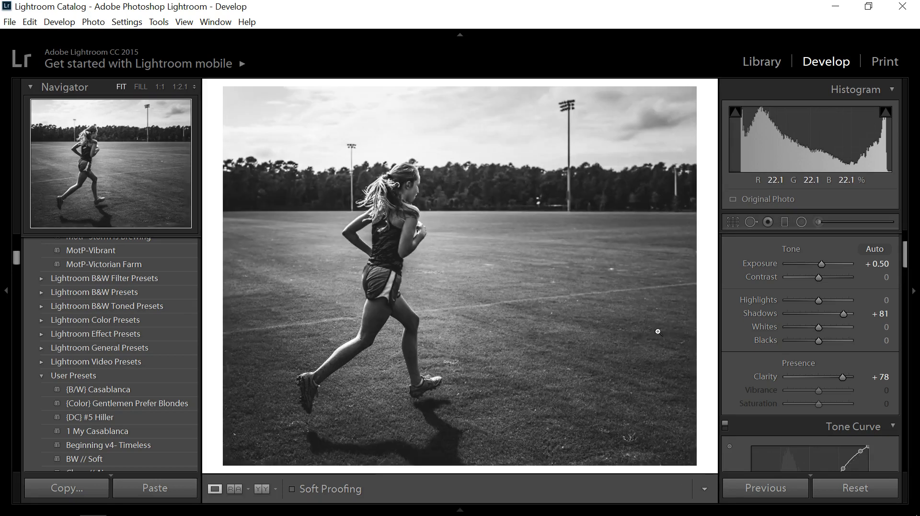
Adjust the Black & White Mix to Orange +5, Yellow −15 and Green −19
left_click_drag(905, 261, 912, 300)
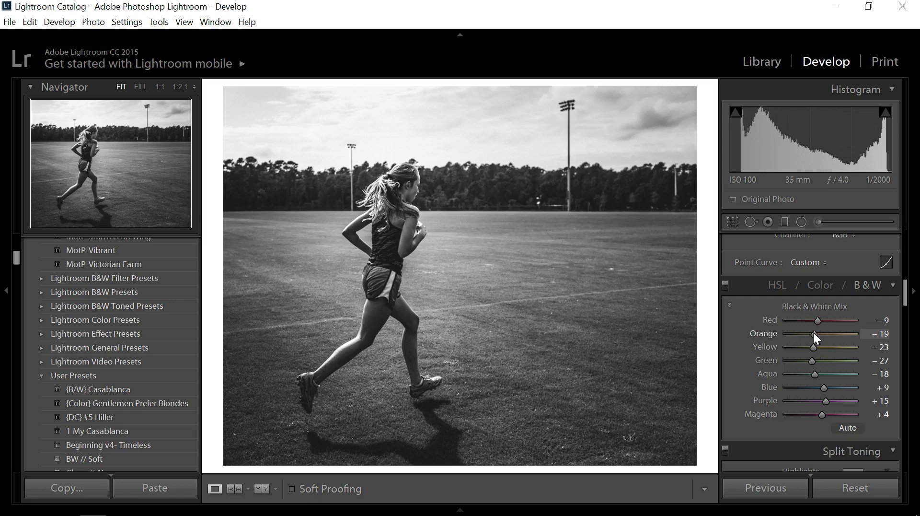
left_click_drag(813, 332, 823, 332)
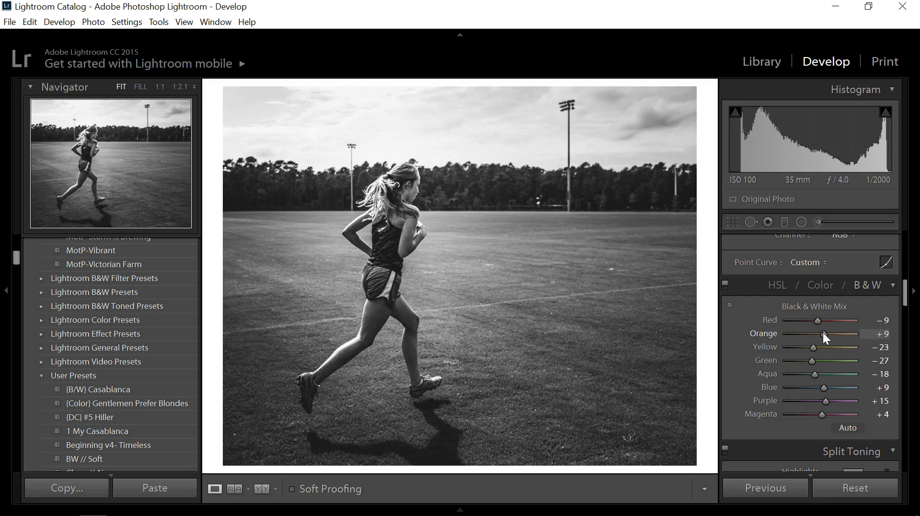
key("ctrl+z")
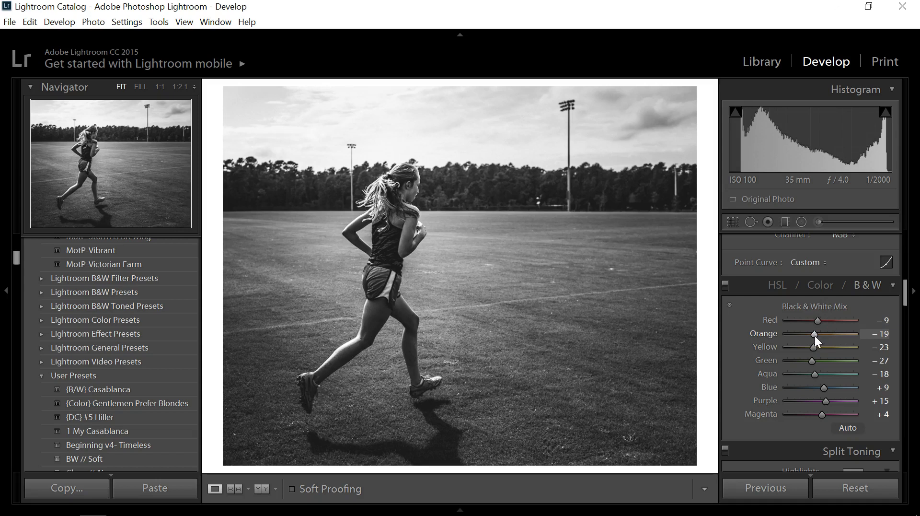
left_click_drag(817, 334, 821, 334)
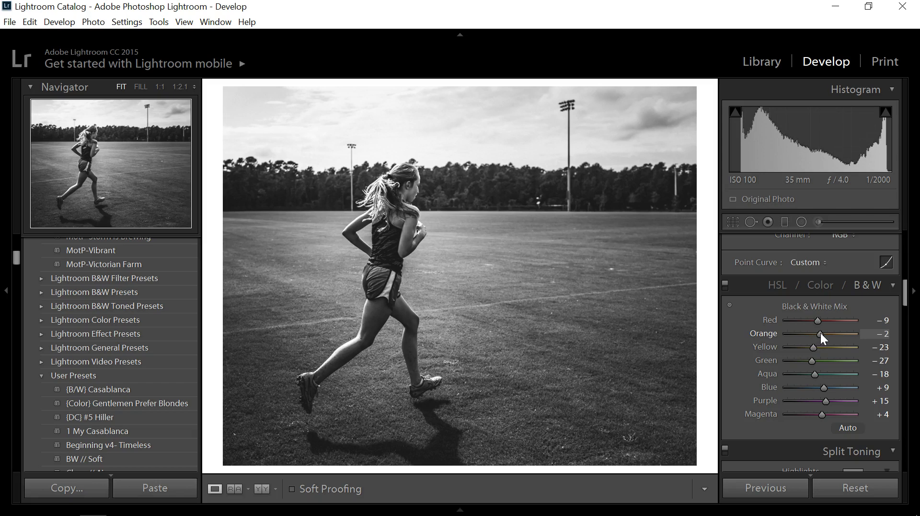
left_click_drag(820, 332, 823, 334)
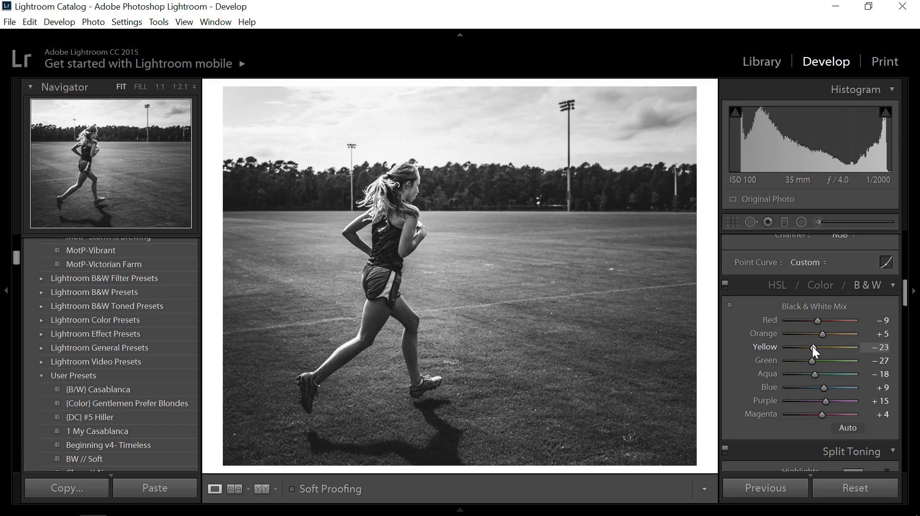
mouse_move(813, 348)
left_mouse_down()
mouse_move(830, 349)
mouse_move(815, 346)
left_mouse_up()
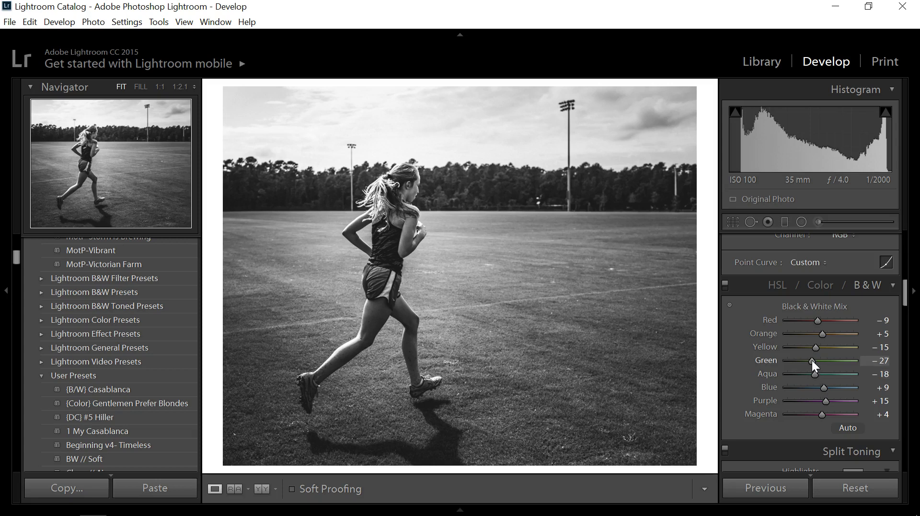
left_click_drag(812, 360, 815, 361)
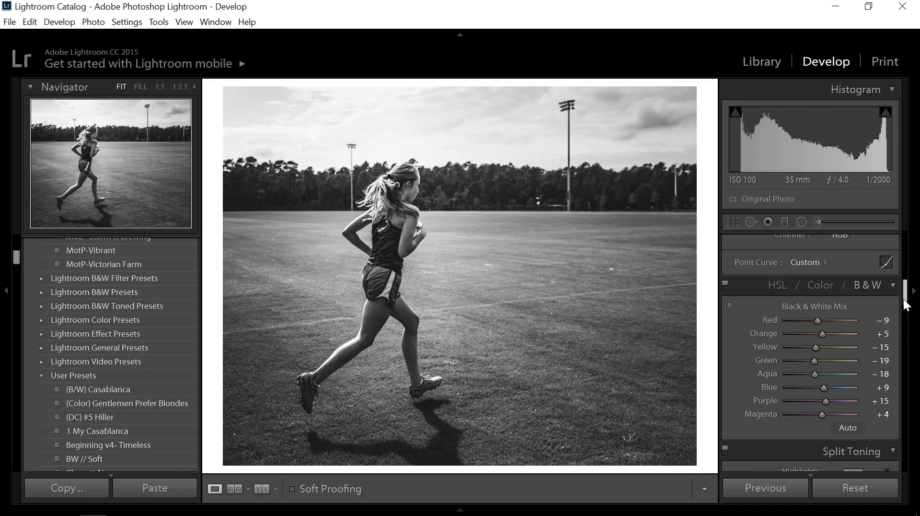
Show the runner's face in the detail preview and set the sharpening amount to 52
scroll(898, 320, "down", 6)
scroll(894, 324, "up", 1)
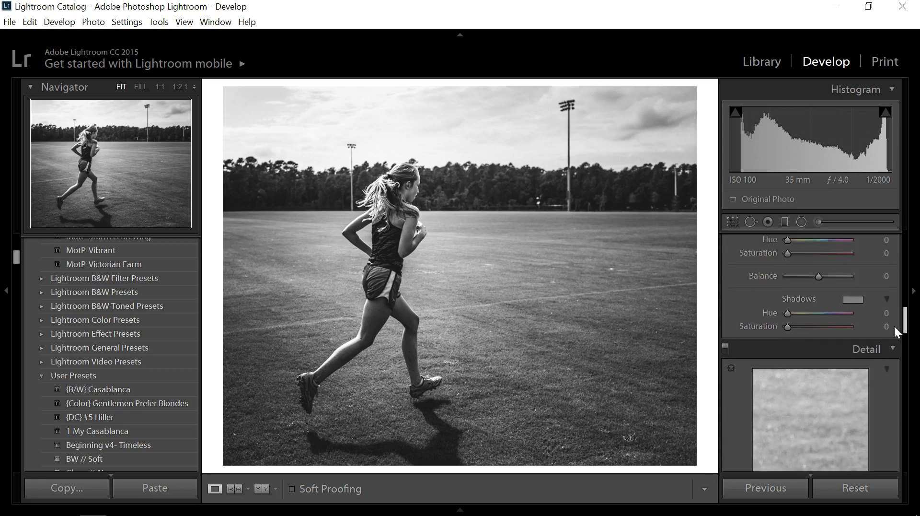
scroll(896, 332, "down", 5)
scroll(896, 343, "up", 3)
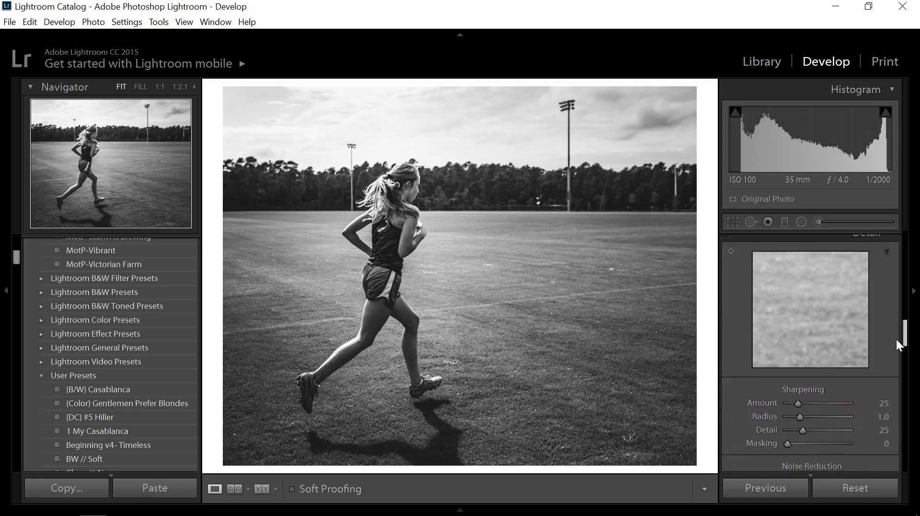
left_click_drag(828, 355, 845, 365)
left_click(811, 323)
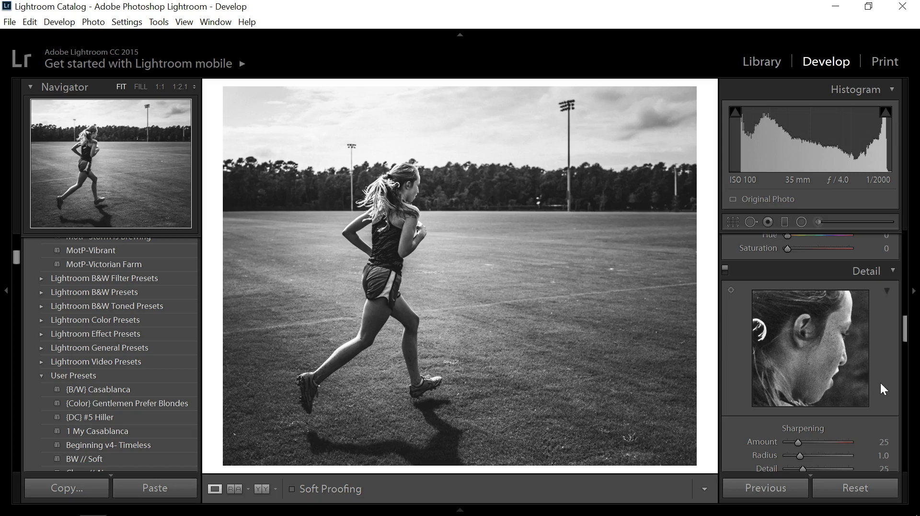
left_click_drag(800, 440, 814, 444)
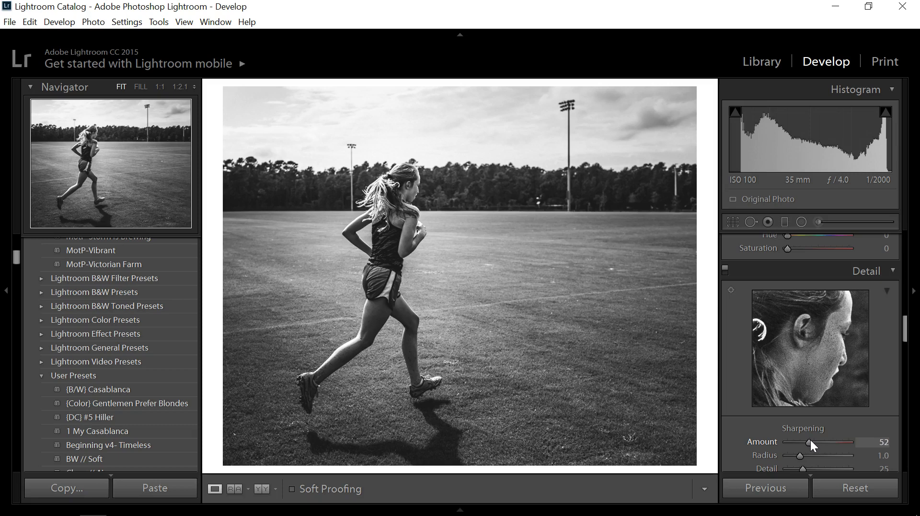
Set the sharpening masking to 92 while previewing the mask, and set luminance noise reduction to 31
left_click_drag(906, 332, 907, 341)
key("alt")
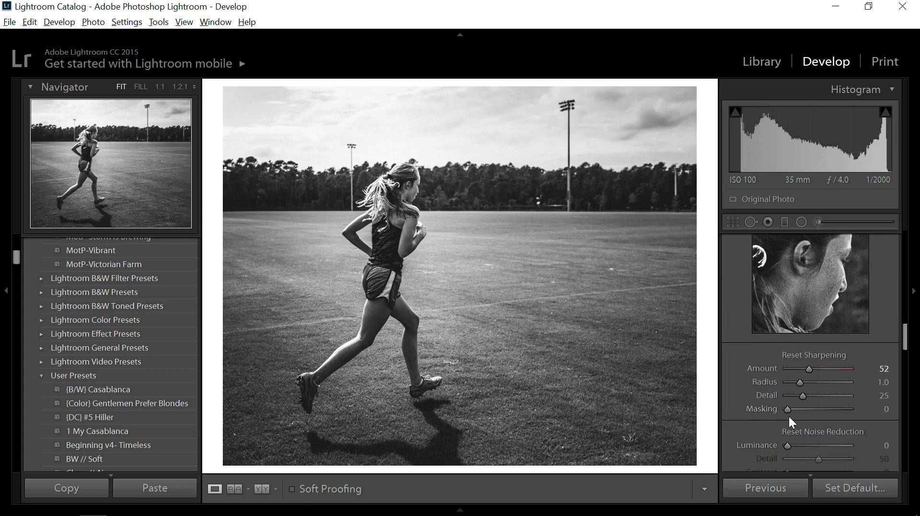
left_click_drag(788, 409, 844, 405)
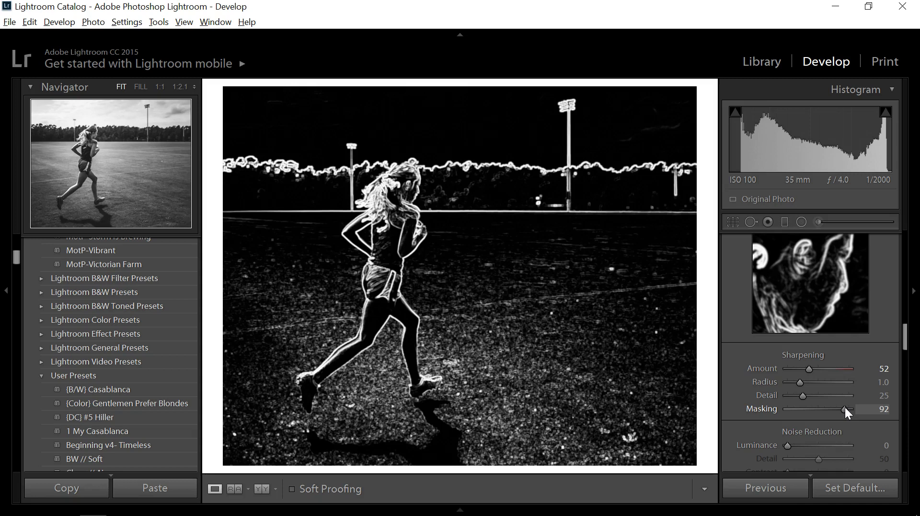
left_click_drag(844, 406, 844, 407)
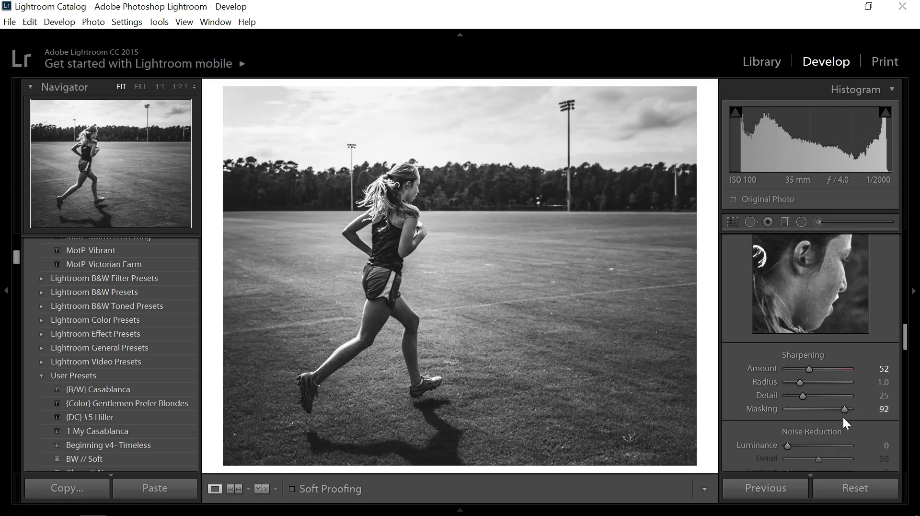
left_click_drag(902, 332, 903, 337)
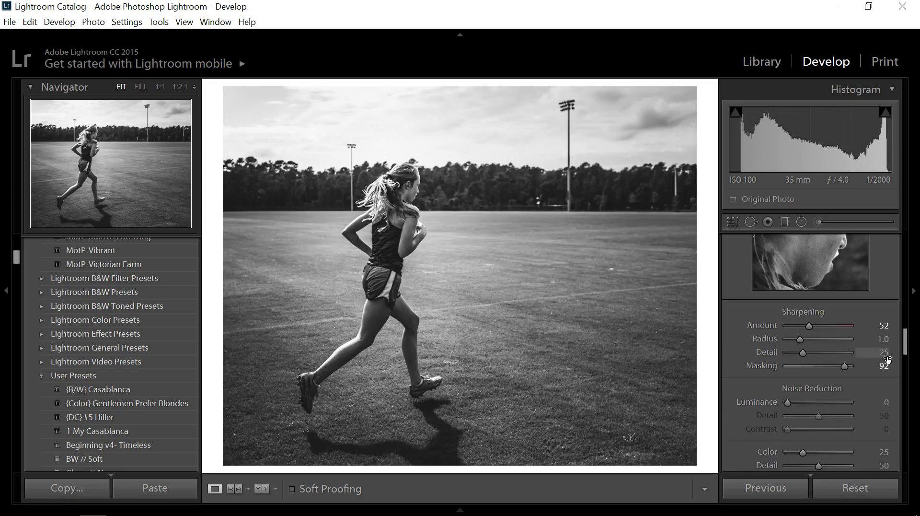
left_click_drag(789, 399, 810, 404)
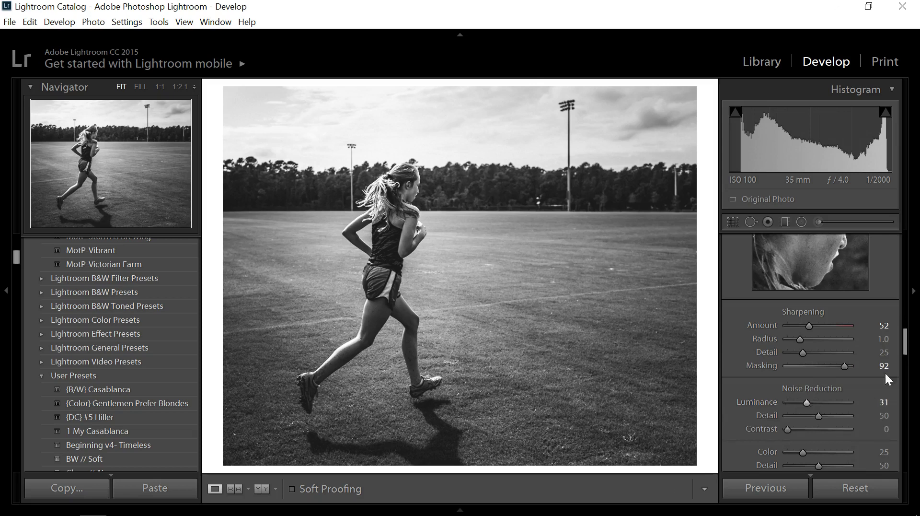
Remove the film grain by resetting the grain amount to 0
left_click_drag(904, 338, 907, 429)
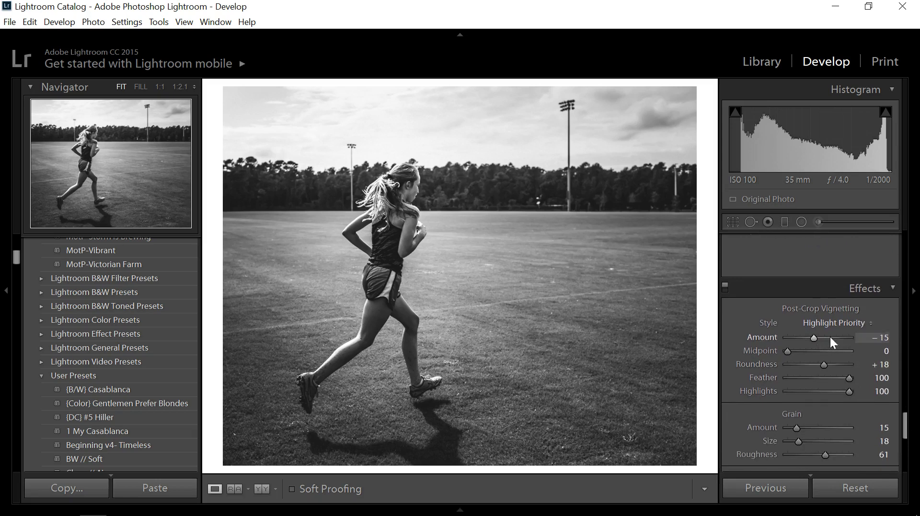
scroll(907, 422, "down", 1)
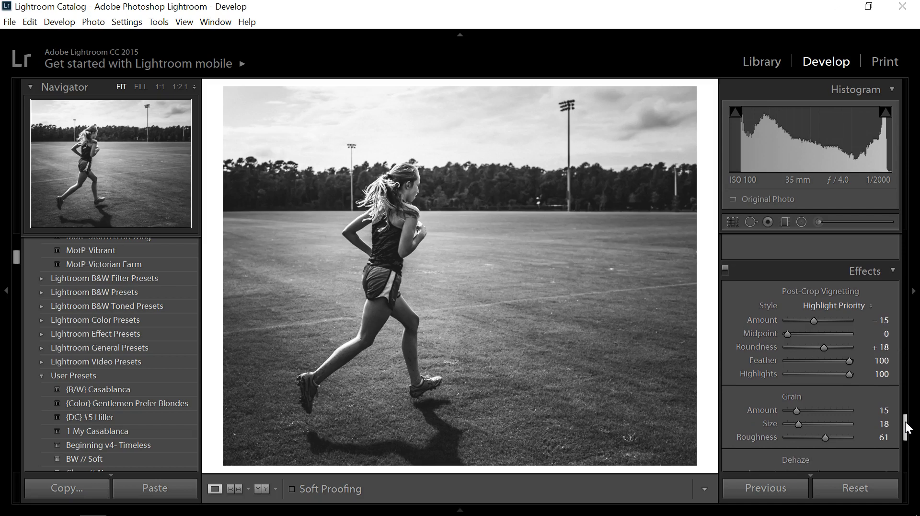
double_click(771, 406)
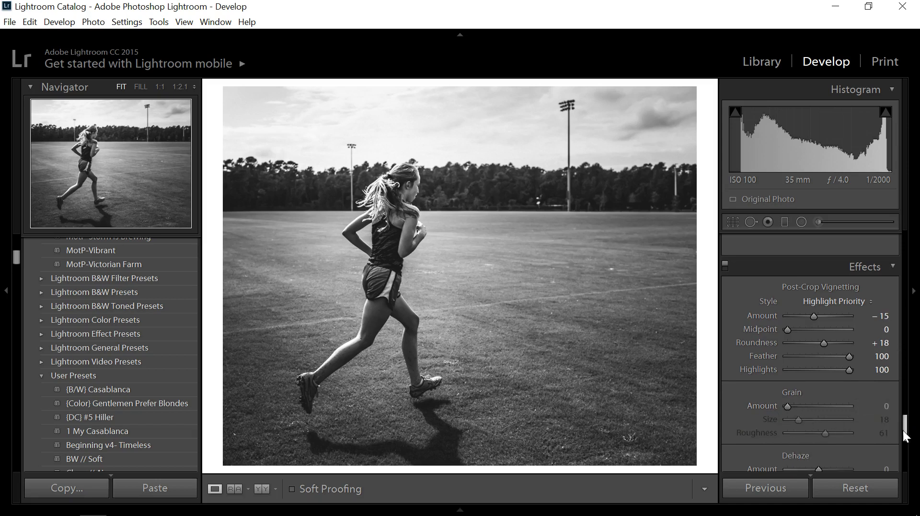
Try a Dehaze amount of +58, reset it, and set Dehaze to +5
scroll(906, 435, "down", 2)
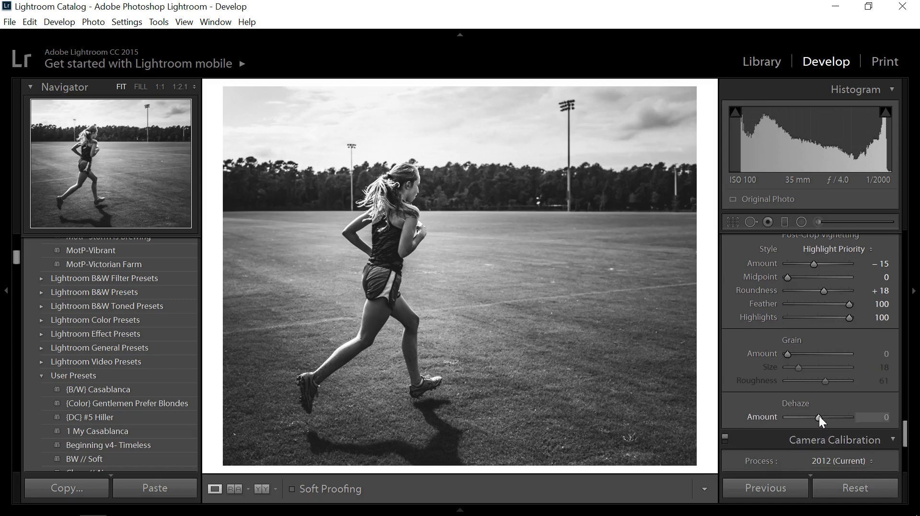
left_click_drag(818, 417, 836, 417)
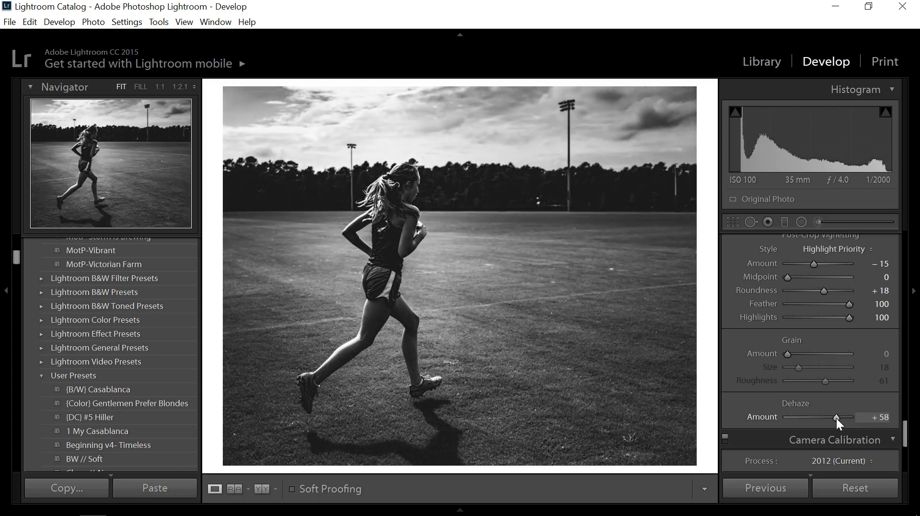
double_click(769, 416)
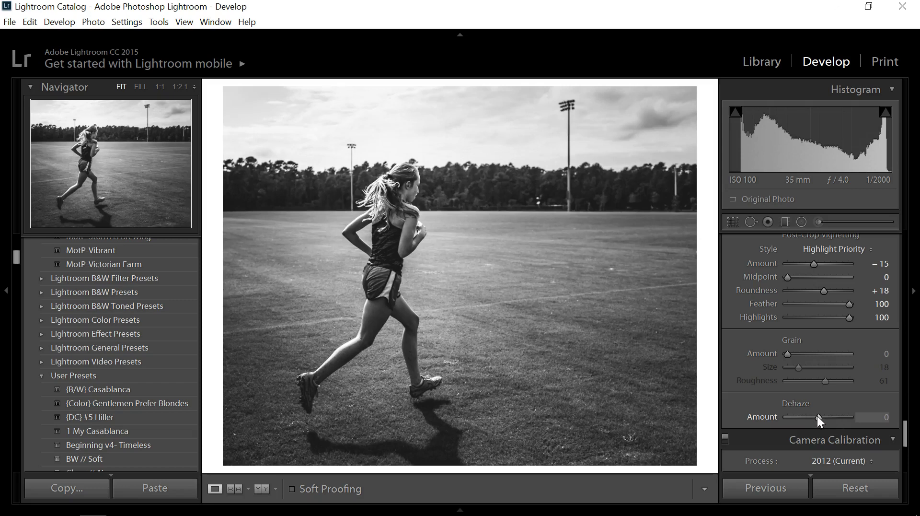
left_click_drag(818, 417, 819, 417)
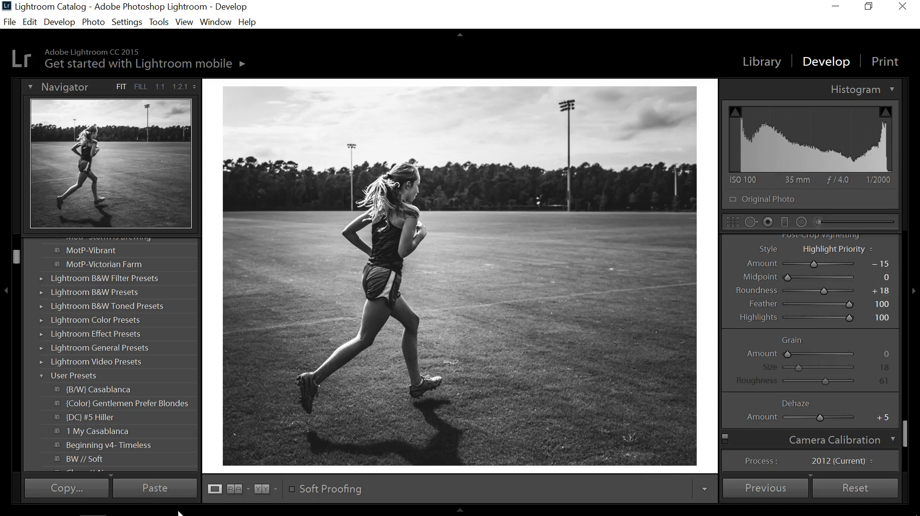
Compare the photo before and after side by side, and view its original, intermediate and final edit states in turn
left_click(259, 489)
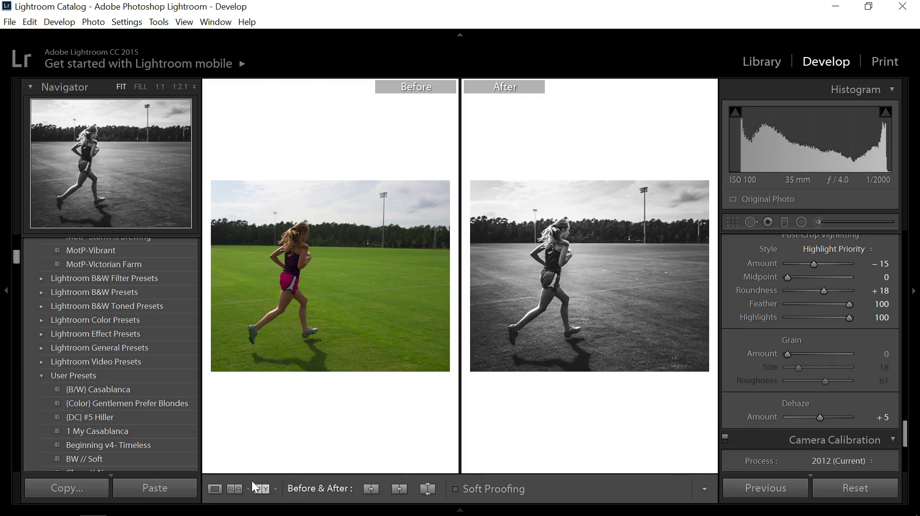
left_click(217, 488)
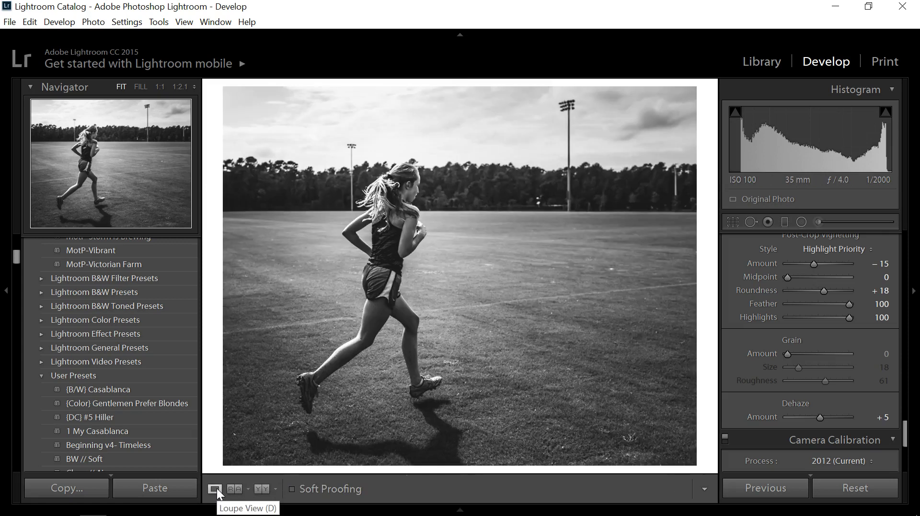
key("ctrl+shift+r")
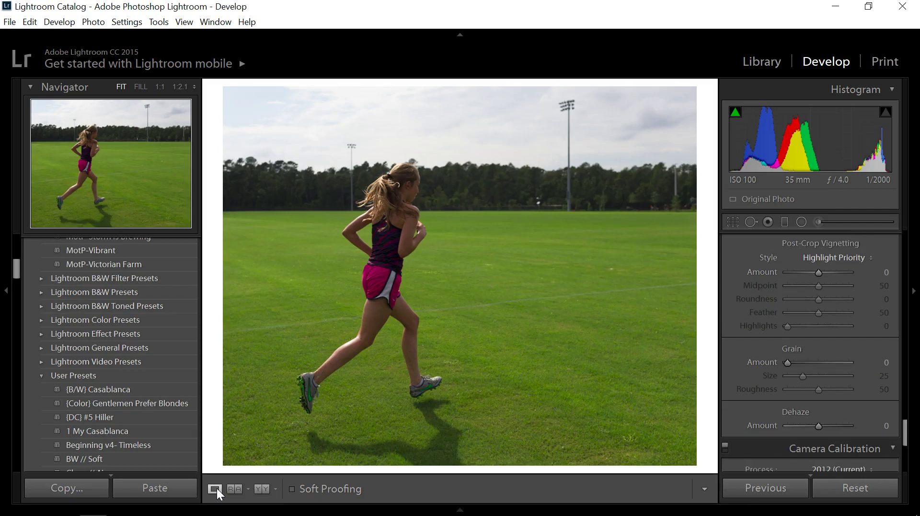
key("ctrl+z")
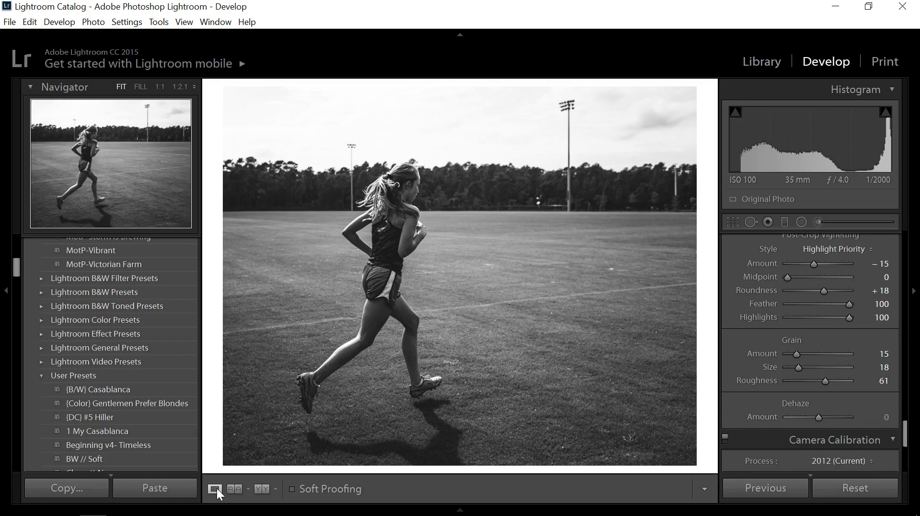
key("ctrl+z")
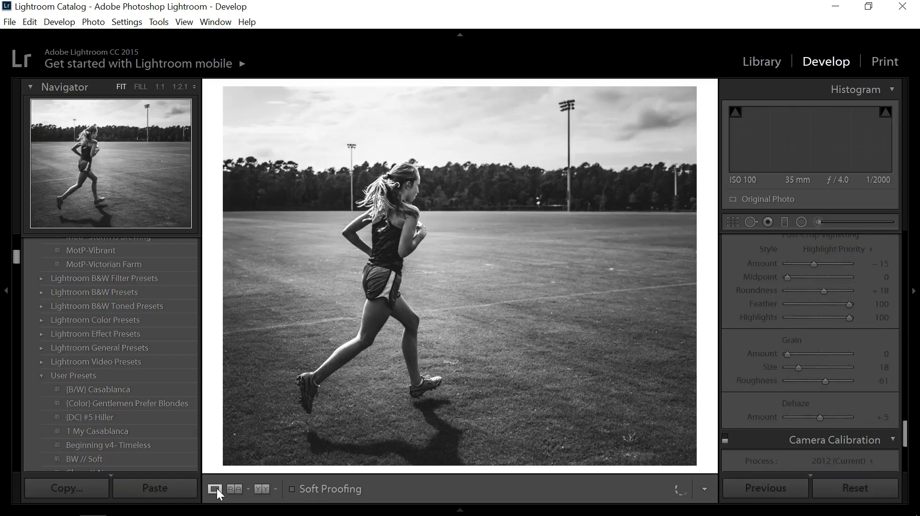